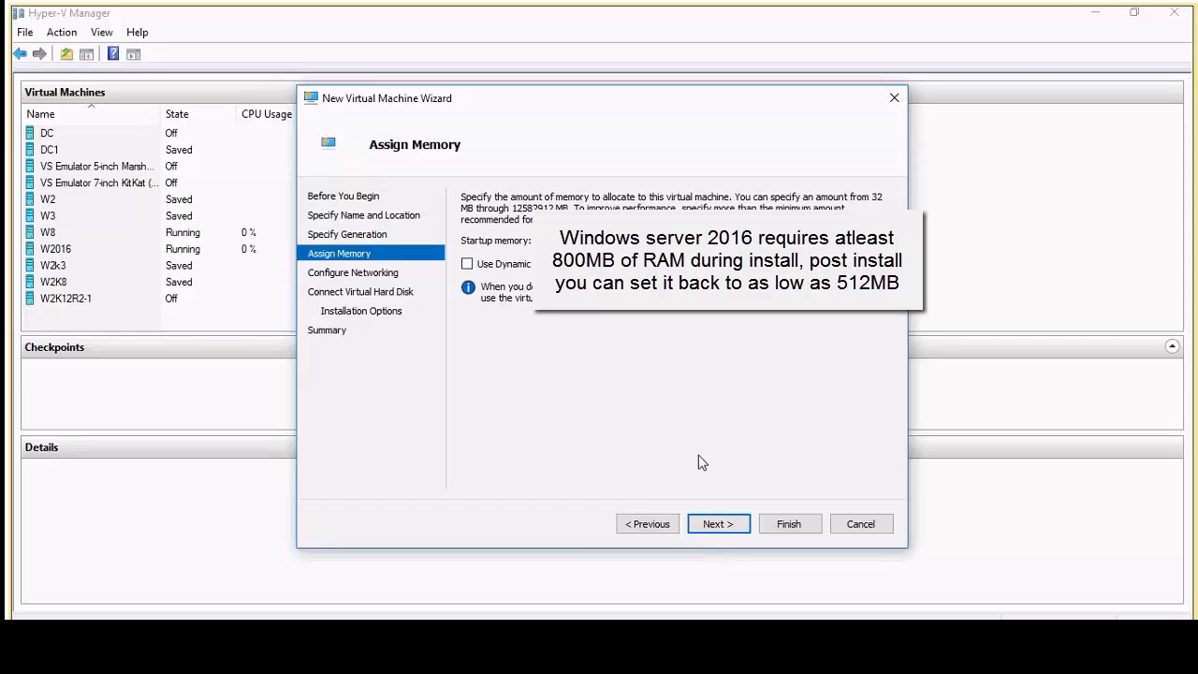
# Accept the default memory and networking settings and the new 127 GB virtual hard disk W16.vhdx.
pyautogui.click(717, 524)
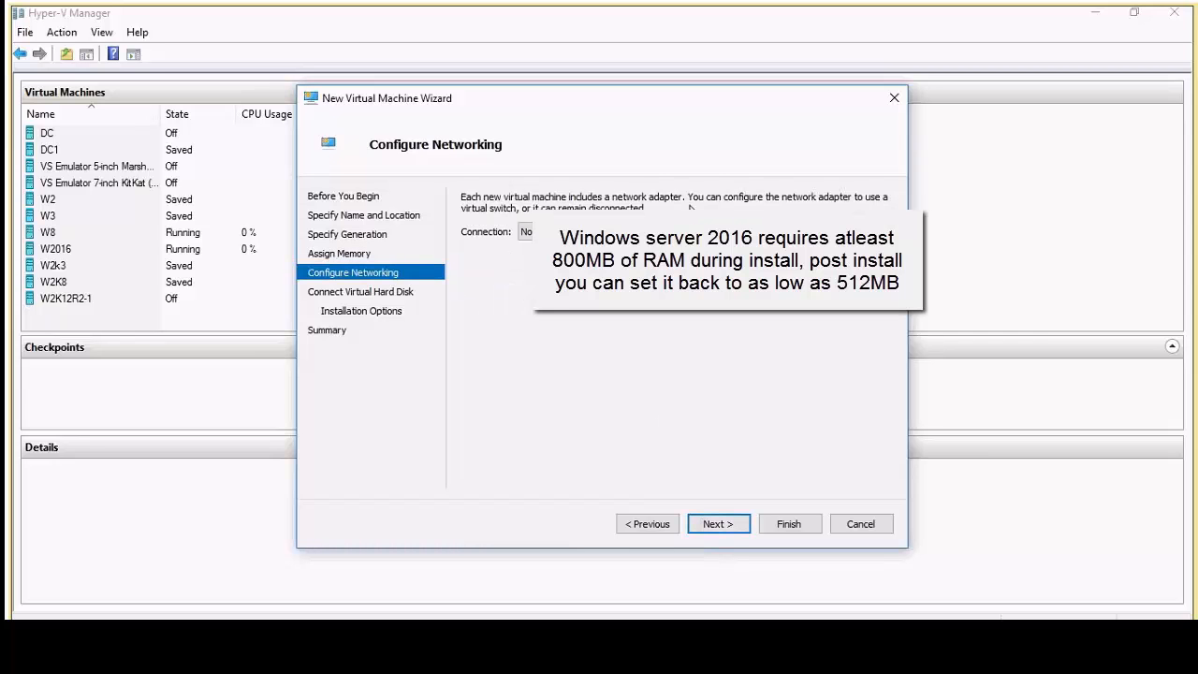
pyautogui.click(714, 523)
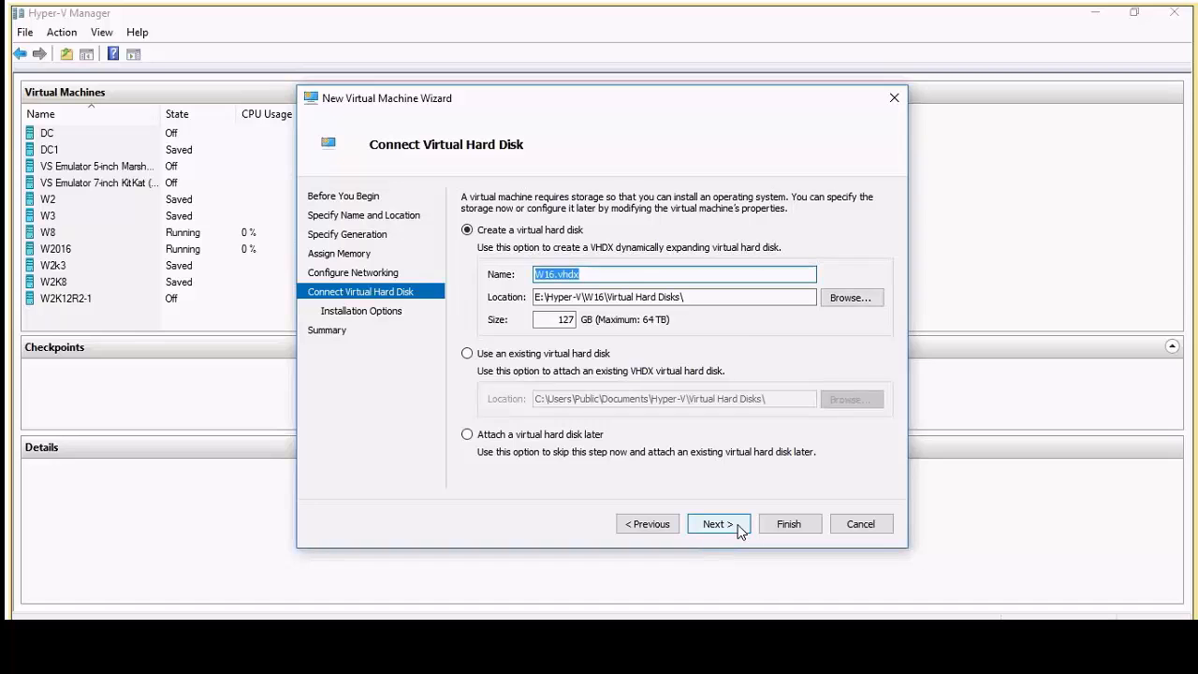
pyautogui.click(718, 524)
# Set the operating system to install from the bootable image en_windows_server_2016_x64_dvd_9718492 and finish creating the virtual machine.
pyautogui.click(580, 253)
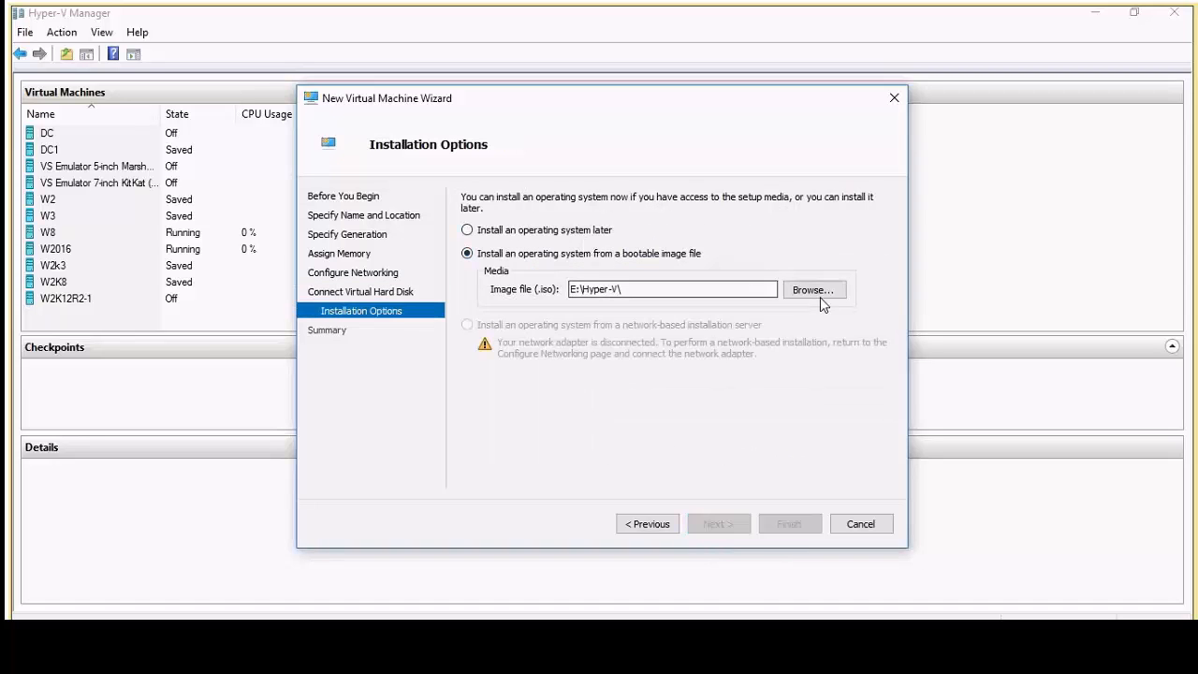
pyautogui.click(814, 290)
pyautogui.click(629, 415)
pyautogui.scroll(-1, 628, 429)
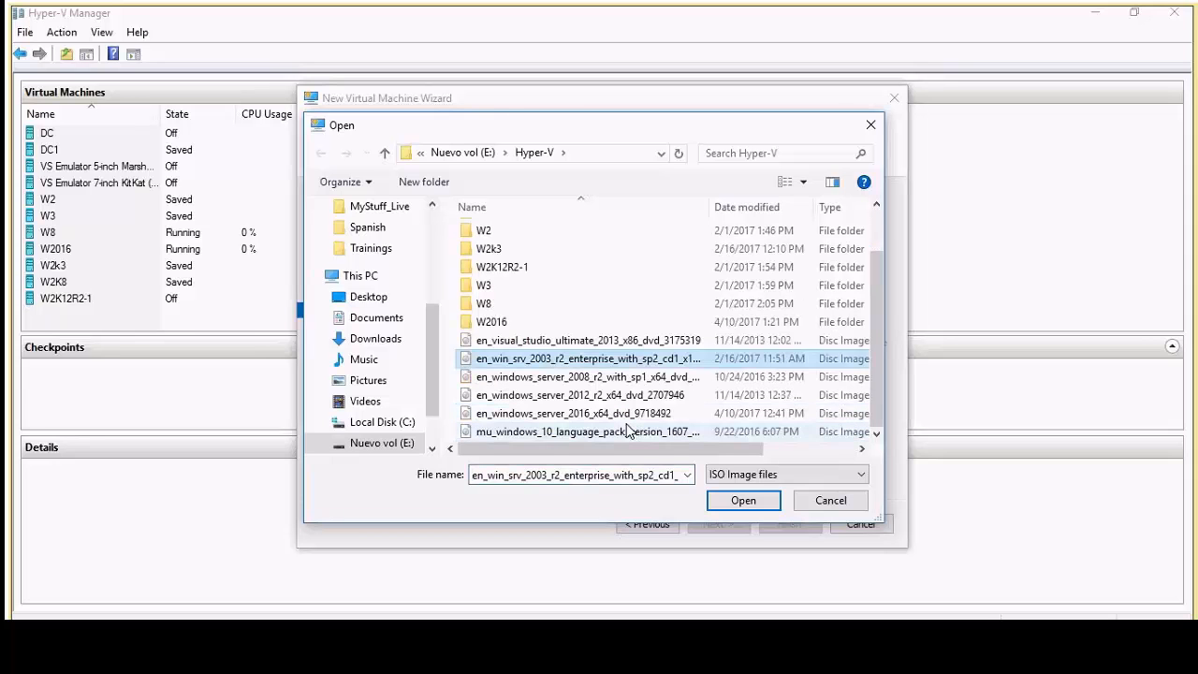
pyautogui.click(617, 413)
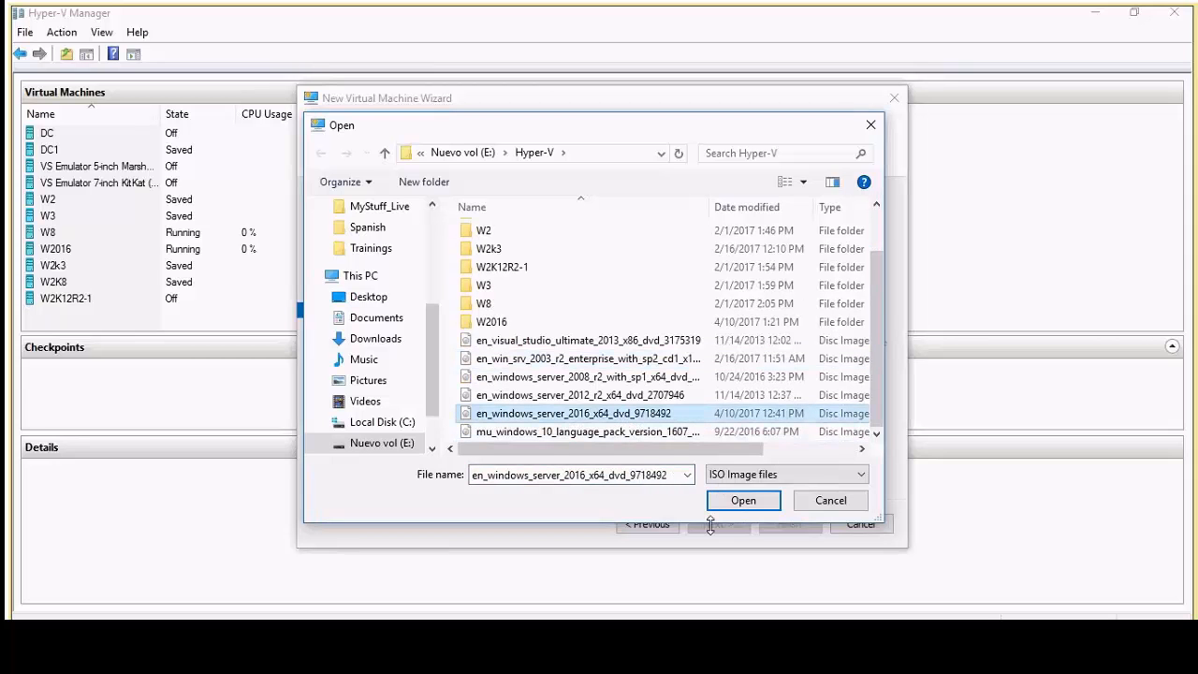
pyautogui.click(725, 504)
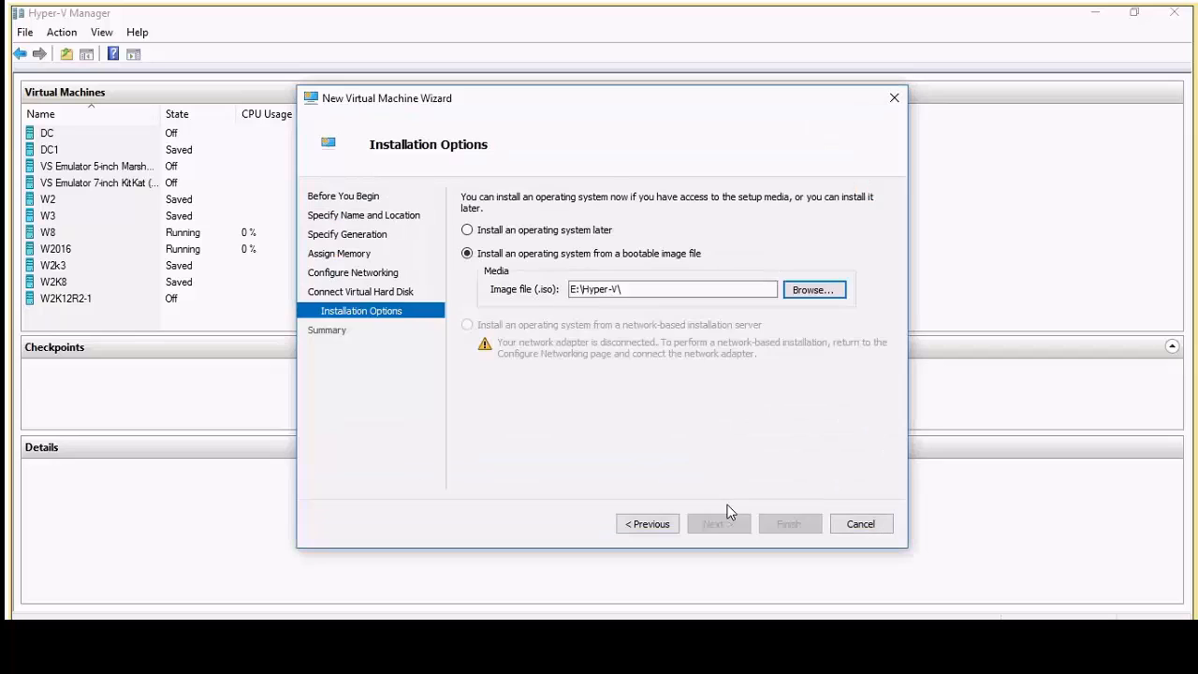
pyautogui.click(717, 526)
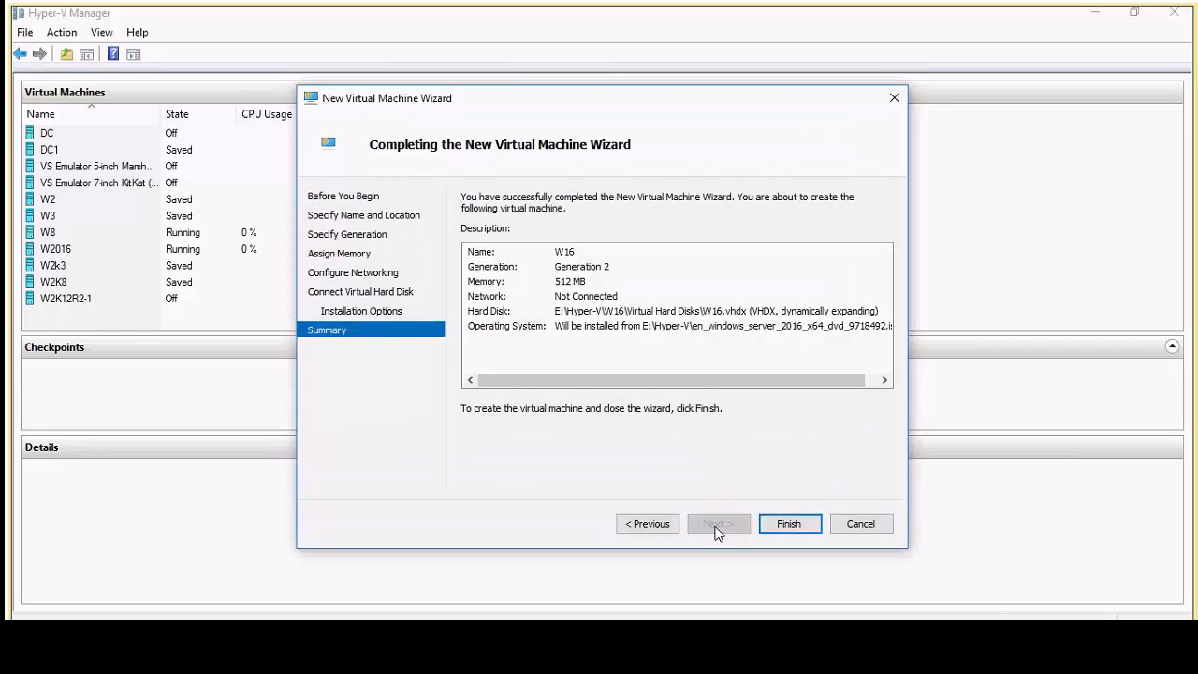
pyautogui.click(783, 525)
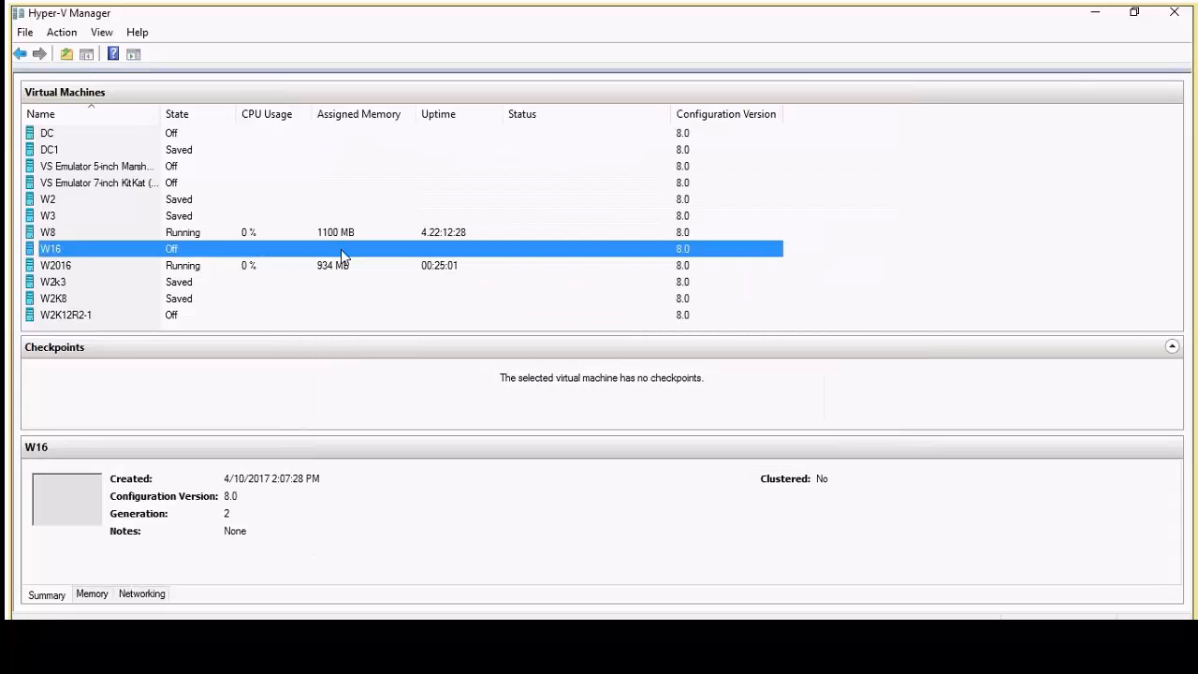
# Connect to the W16 virtual machine and start it, booting into the Windows Server installation media.
pyautogui.doubleClick(341, 251)
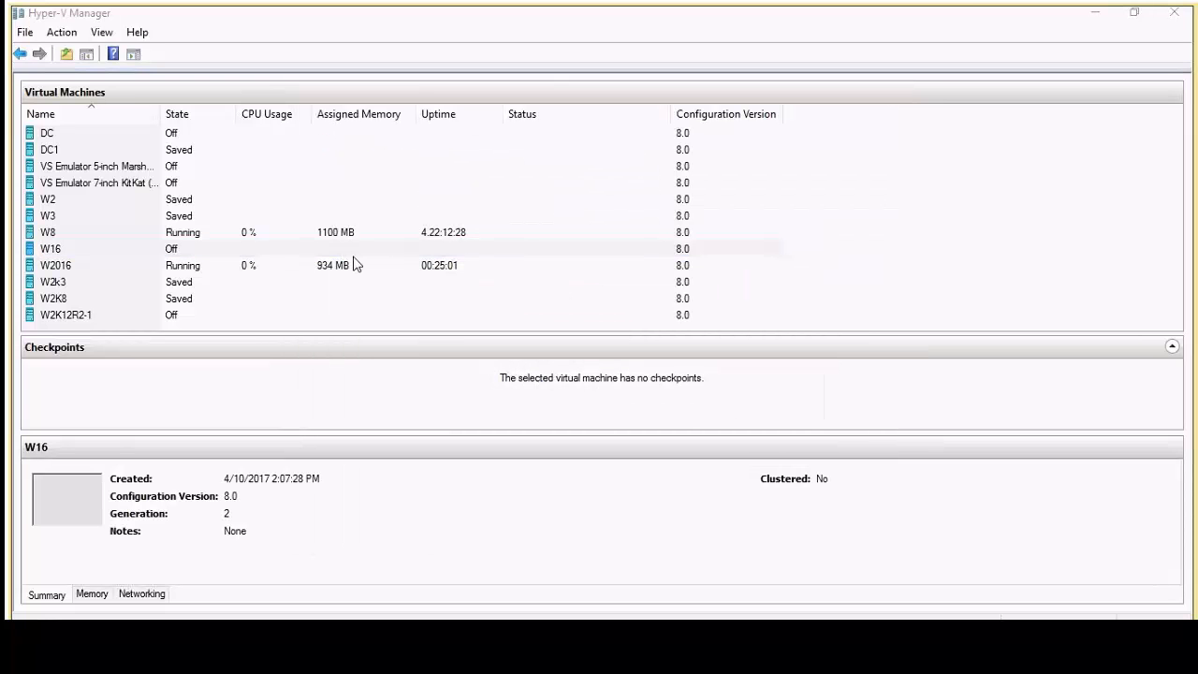
pyautogui.click(278, 89)
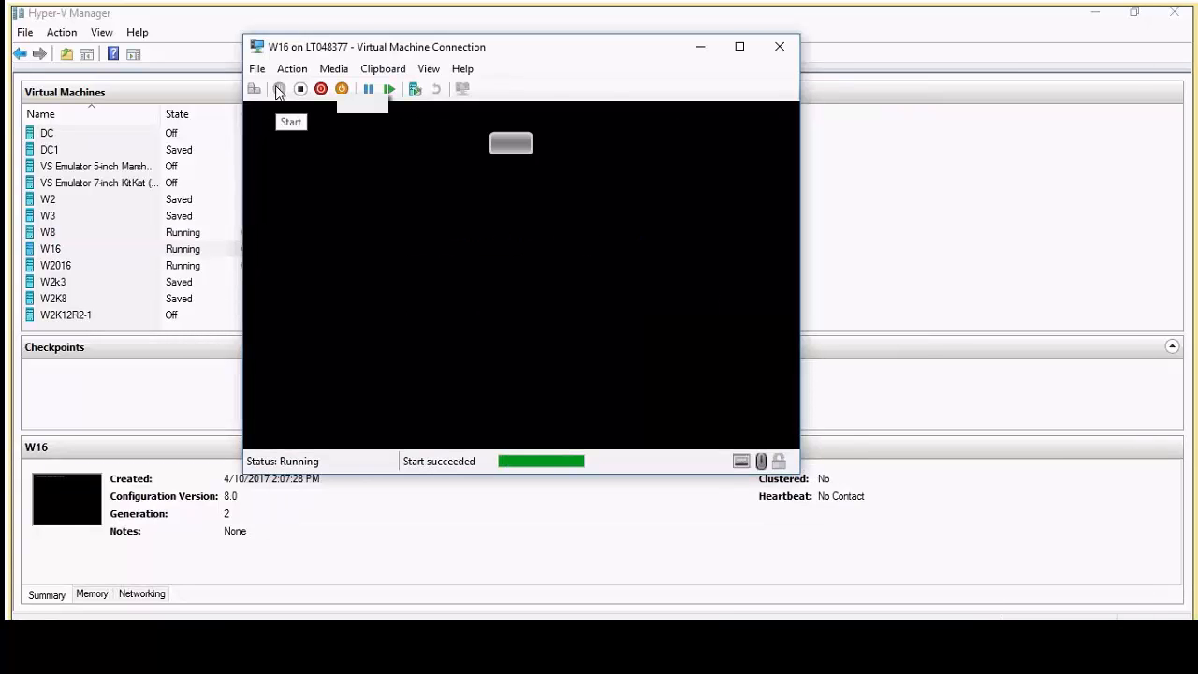
pyautogui.press('Return')
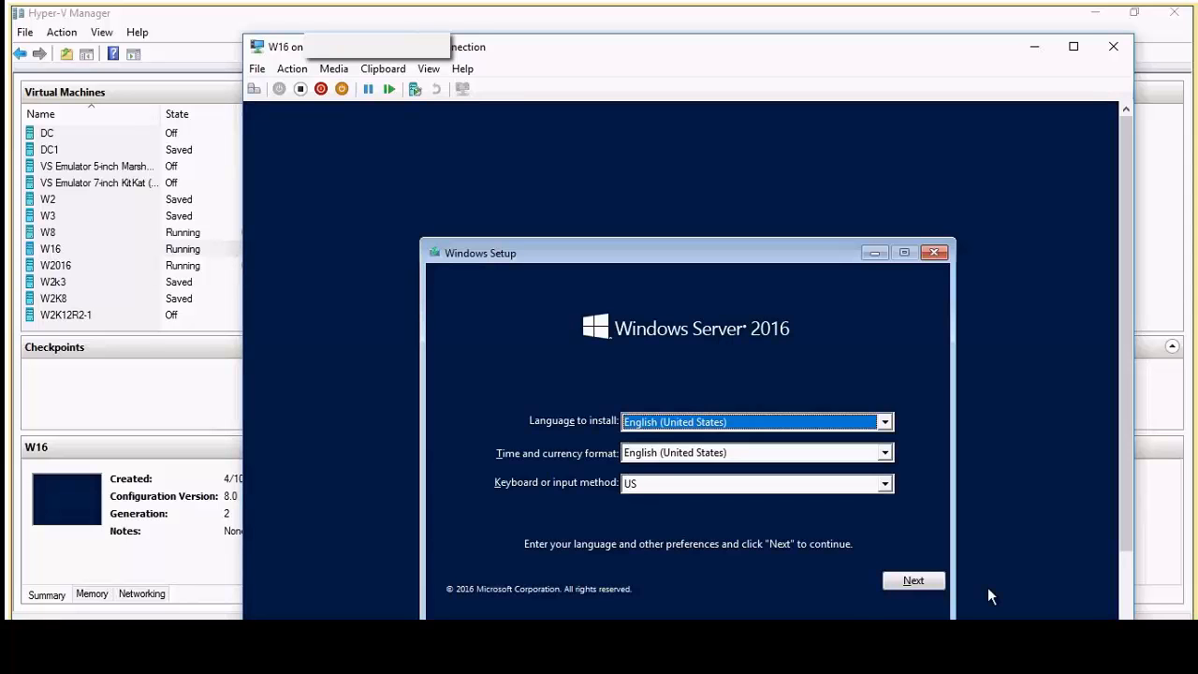
# Begin the installation with the default English (United States) and US keyboard settings, choosing Windows Server 2016 Datacenter (Desktop Experience).
pyautogui.click(932, 584)
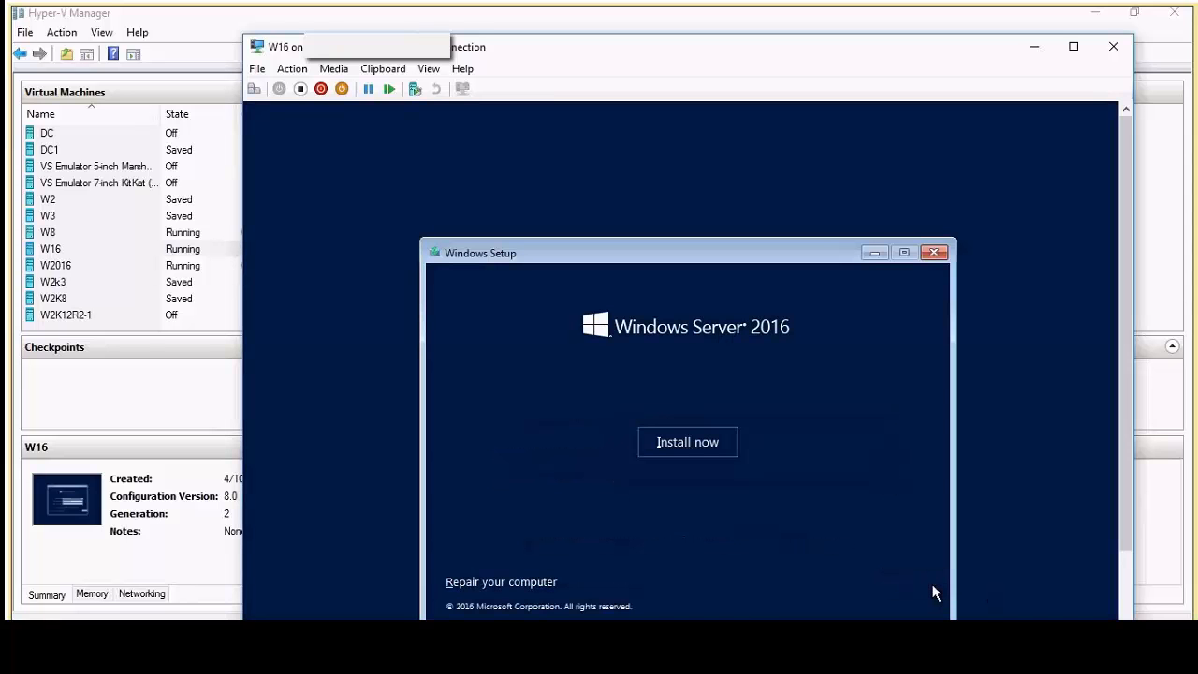
pyautogui.click(708, 449)
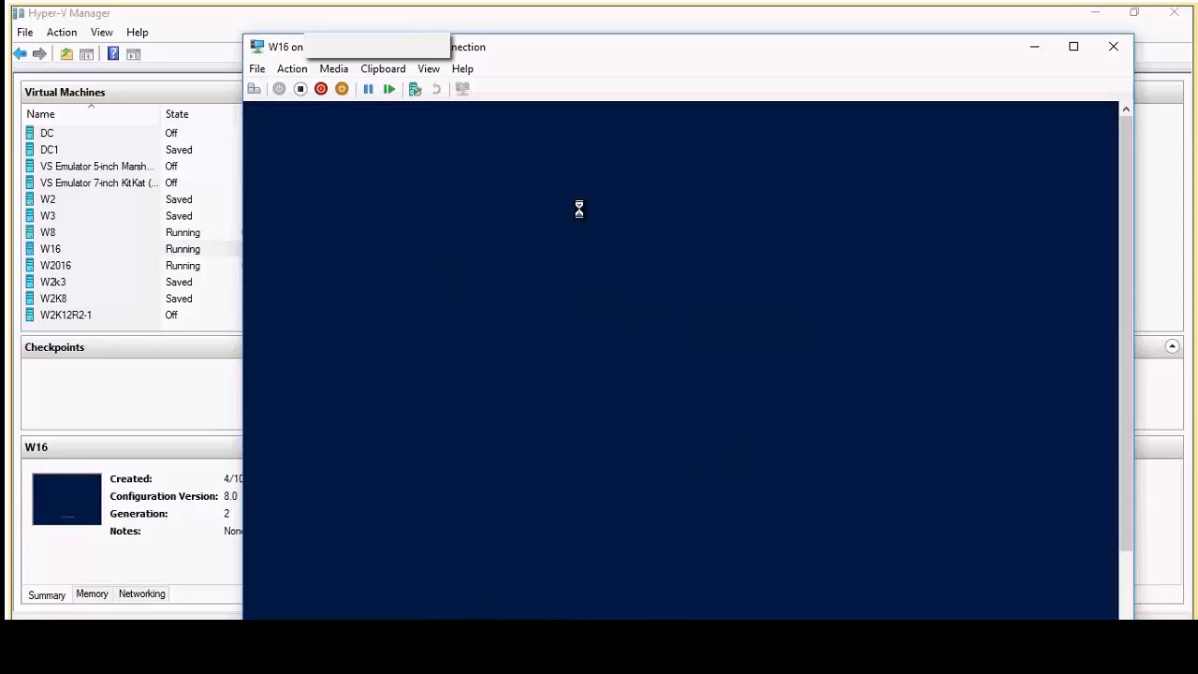
pyautogui.click(779, 585)
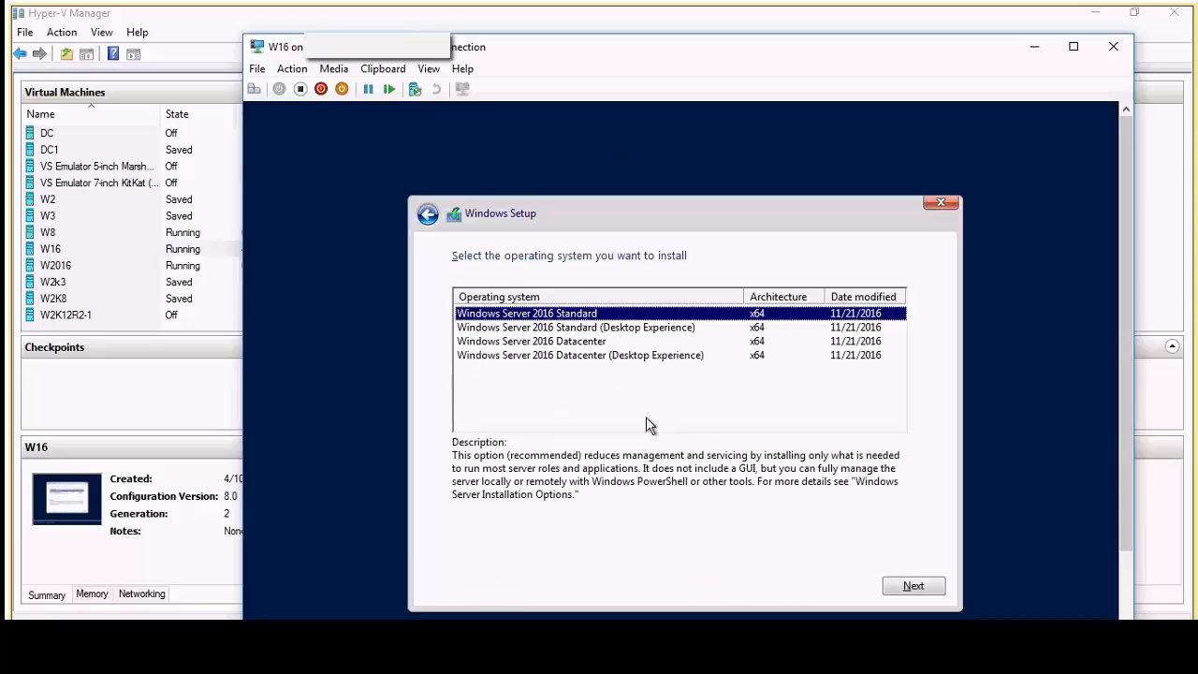
pyautogui.click(578, 356)
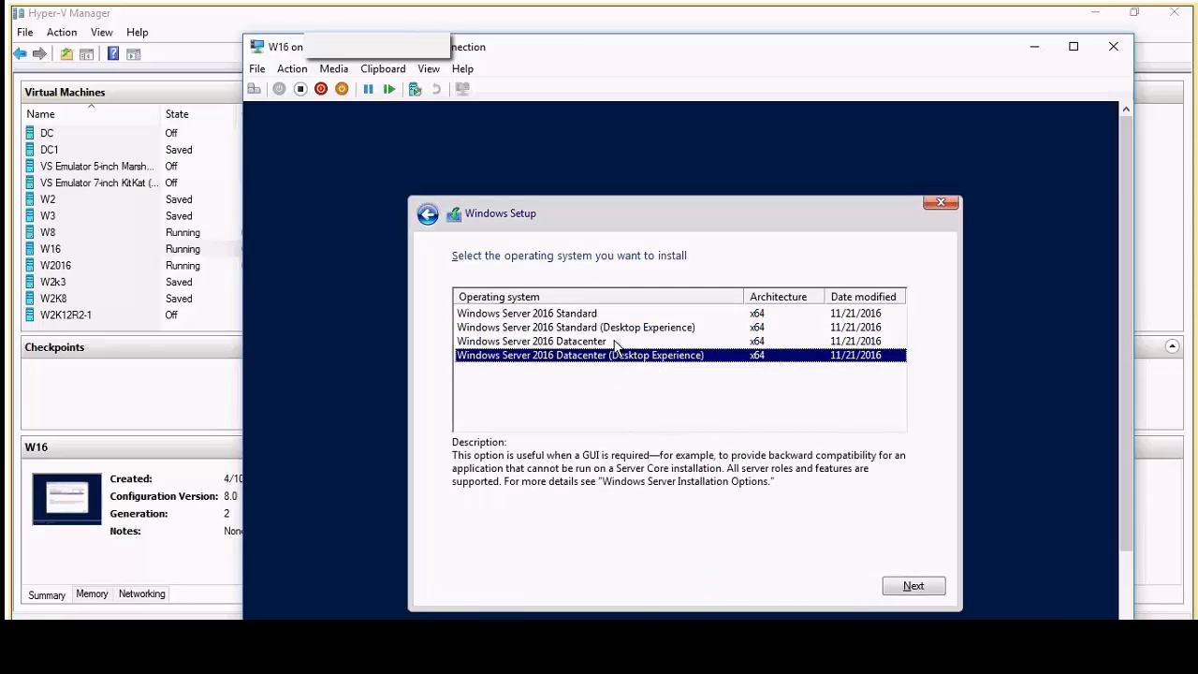
pyautogui.click(894, 586)
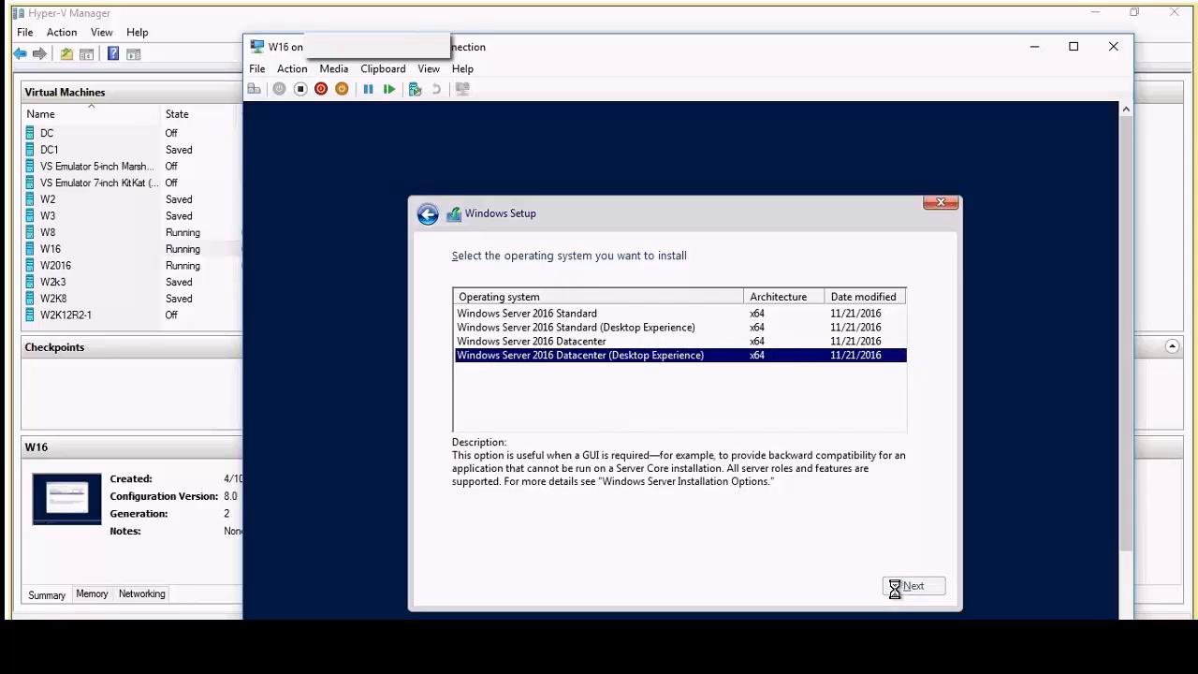
# Accept the license terms and proceed through Windows Setup to install the operating system.
pyautogui.click(566, 545)
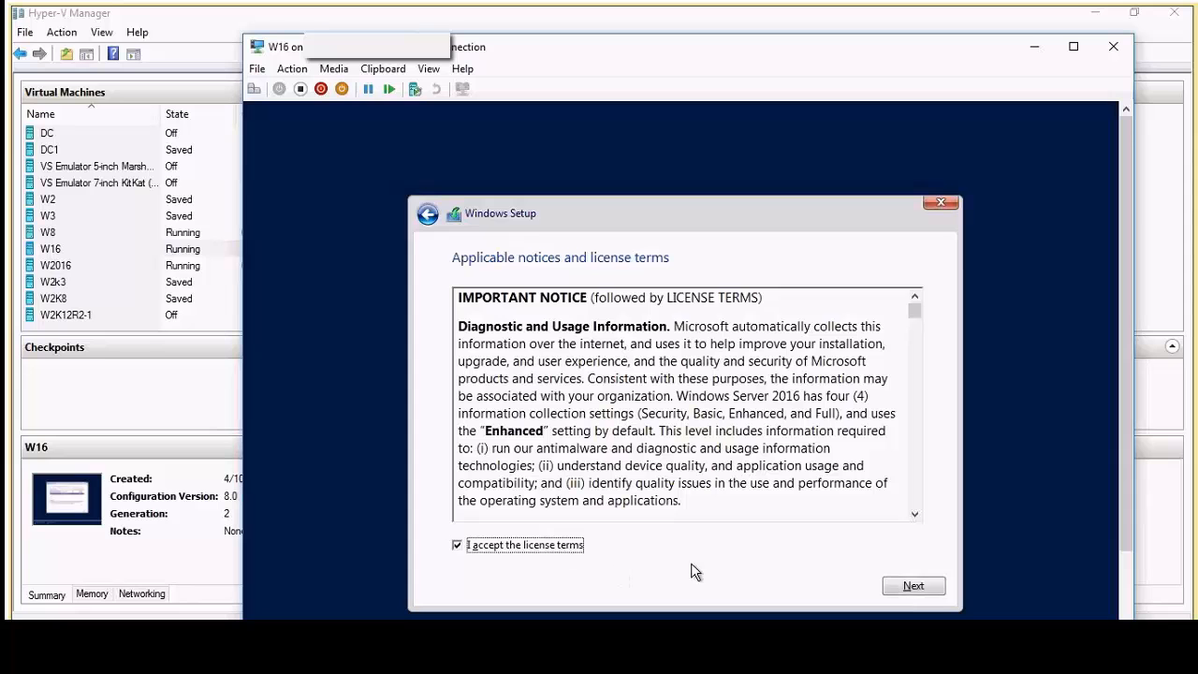
pyautogui.click(906, 588)
pyautogui.click(917, 587)
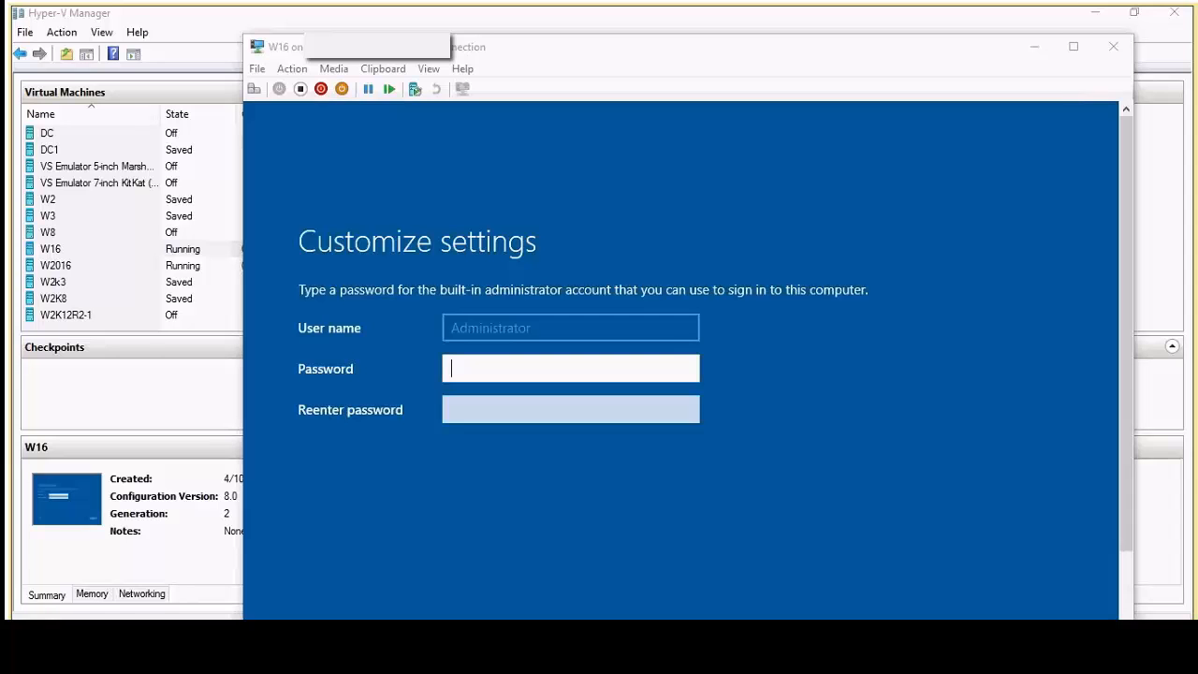
# Enter and confirm a password for the built-in administrator account and finish customizing settings.
pyautogui.click(517, 375)
pyautogui.write('••••••••')
pyautogui.press('Tab')
pyautogui.write('••••••••')
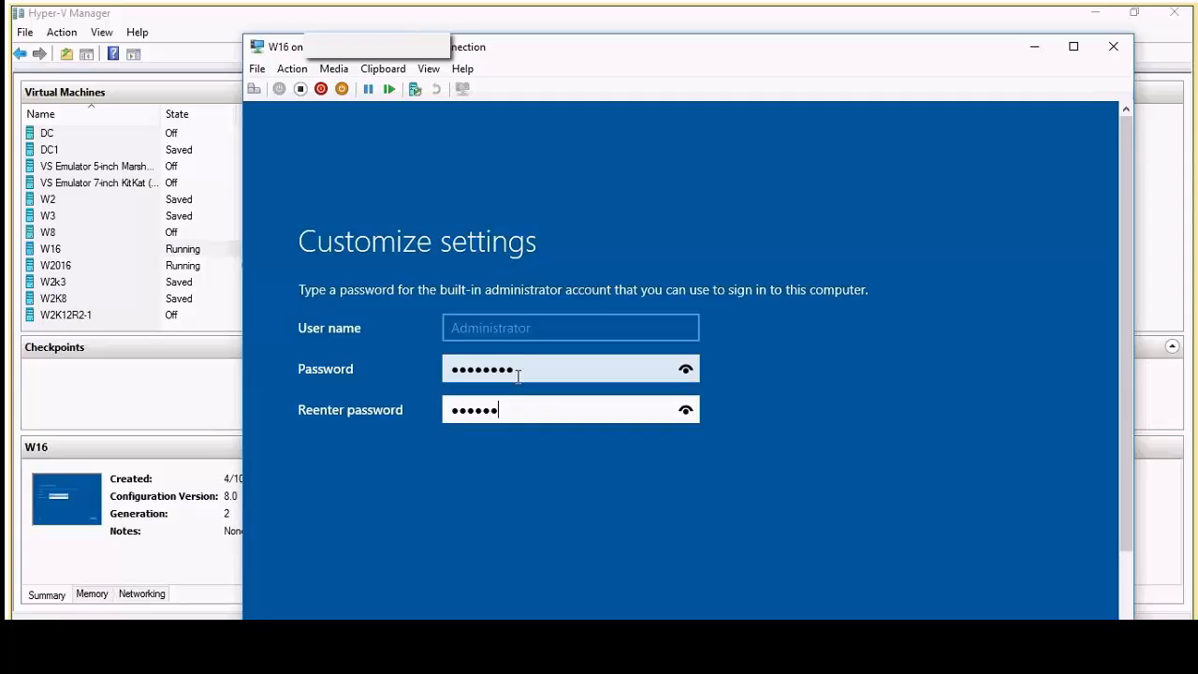
pyautogui.press('Return')
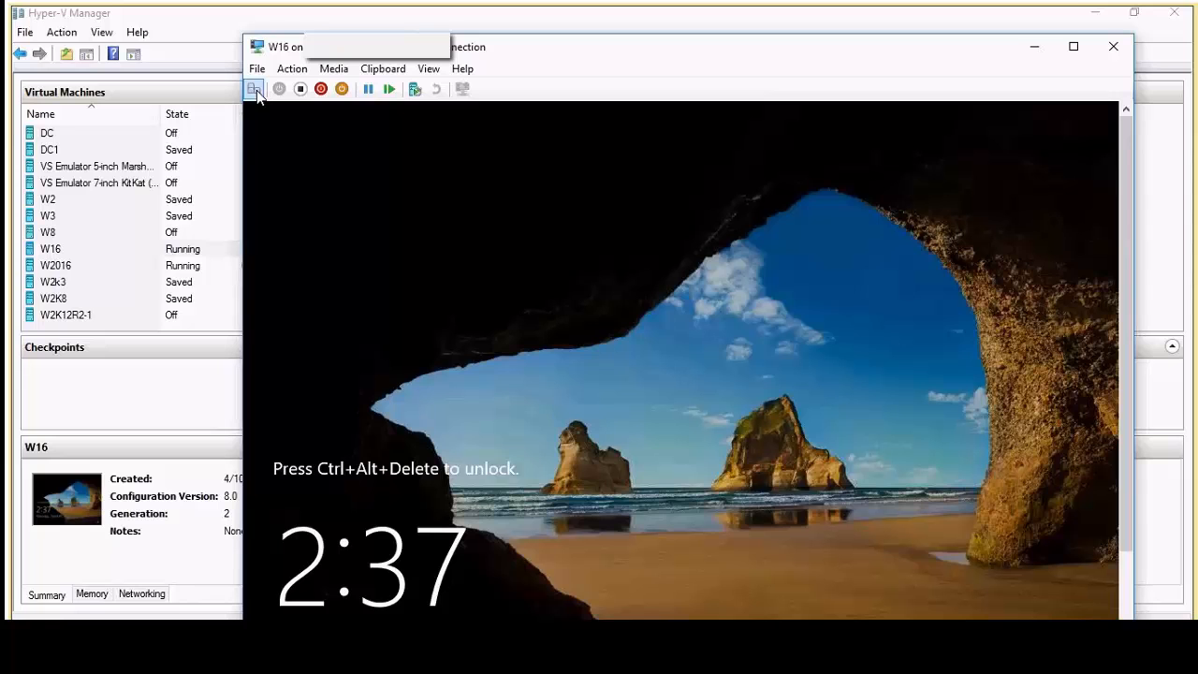
# Unlock the W16 virtual machine and sign in as Administrator with the account password.
pyautogui.click(253, 89)
pyautogui.write('***')
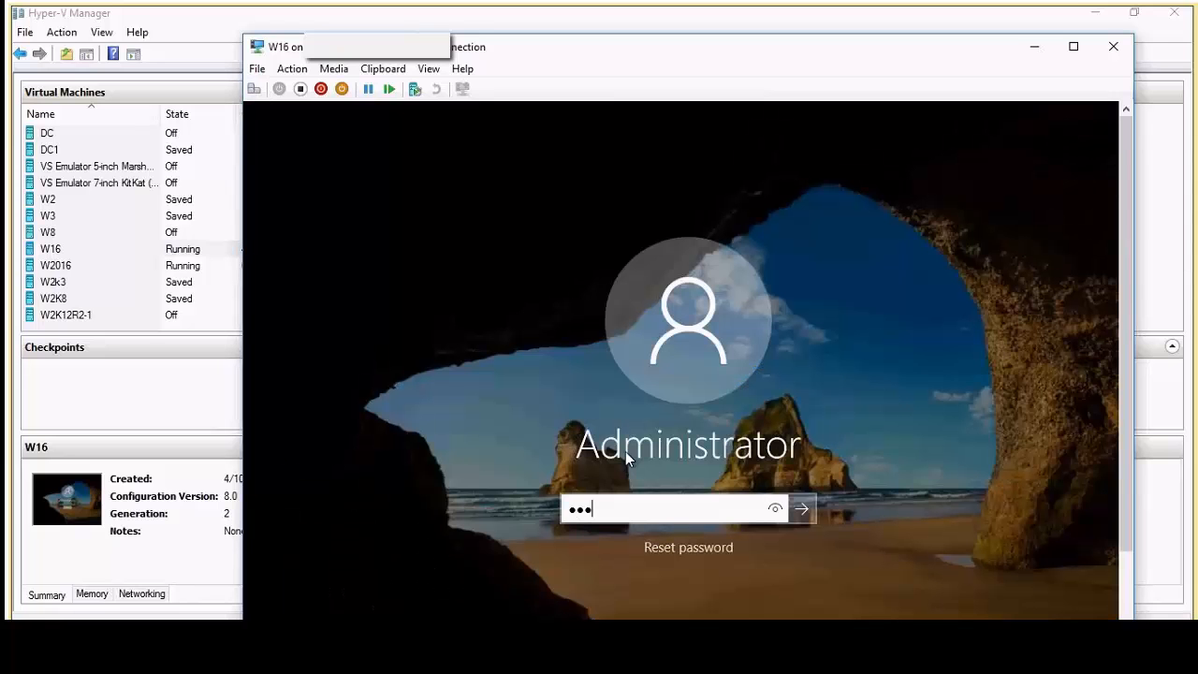
pyautogui.press('Return')
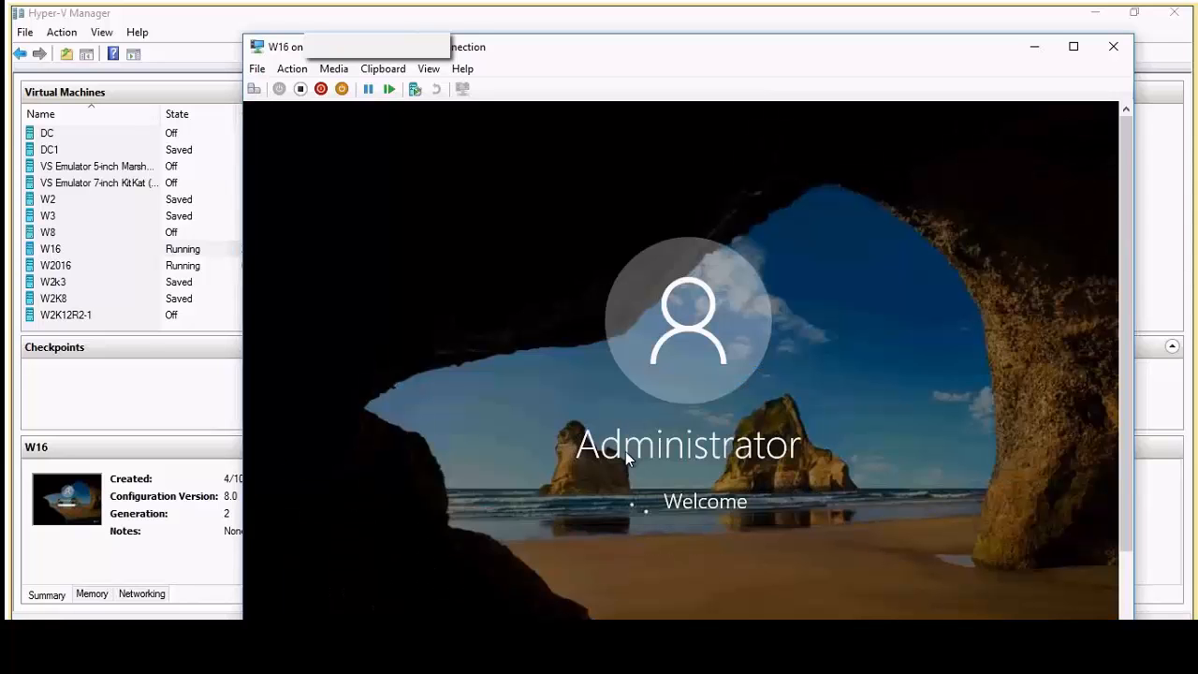